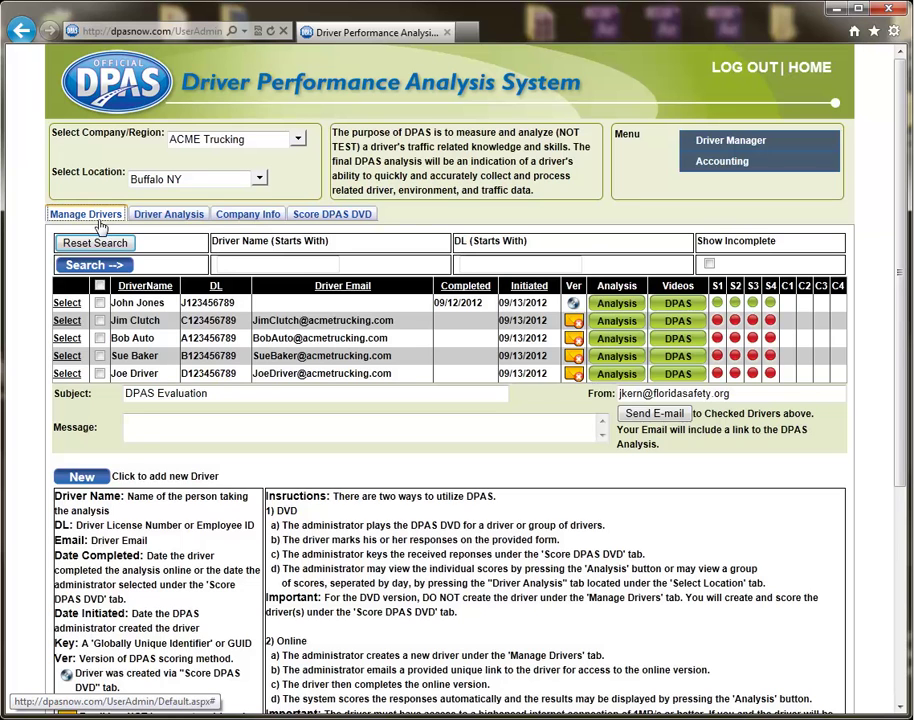
# Review the Driver Analysis and Company Info tabs, then start a new blank Score DPAS DVD answer form
pyautogui.click(166, 215)
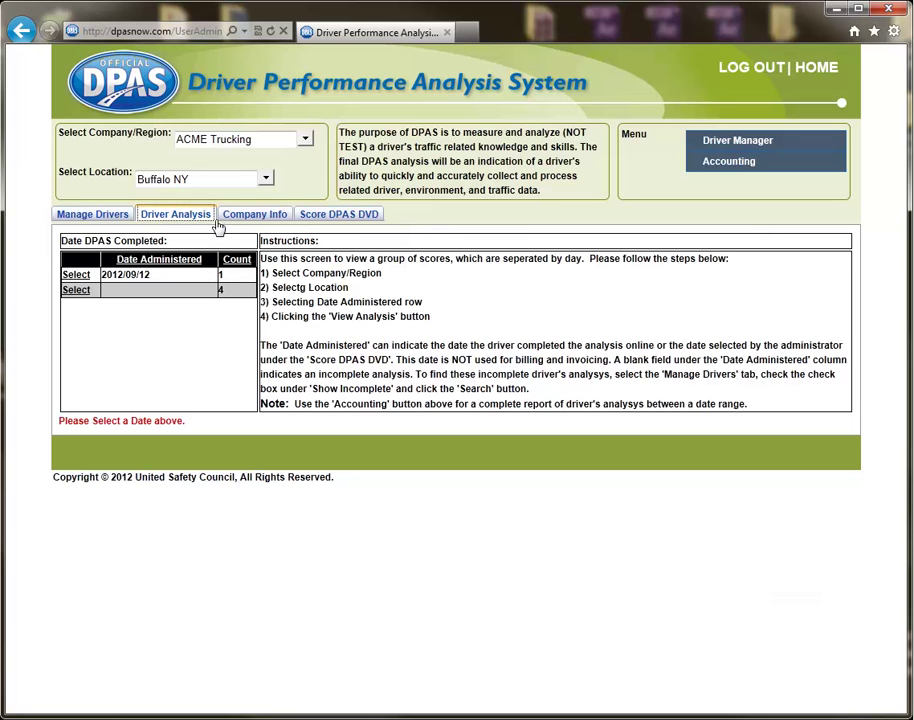
pyautogui.click(257, 224)
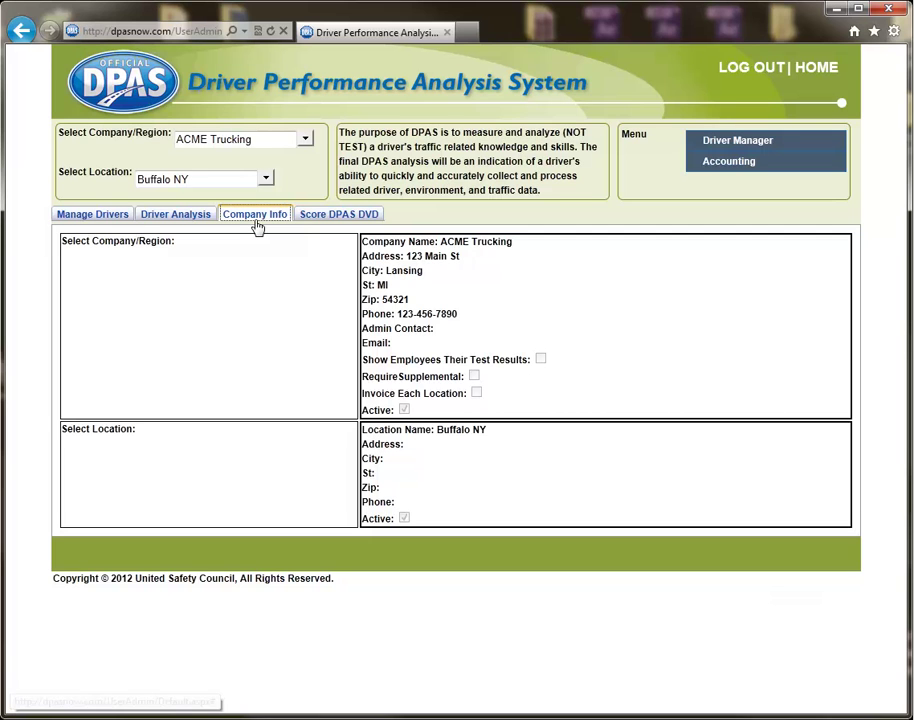
pyautogui.click(333, 216)
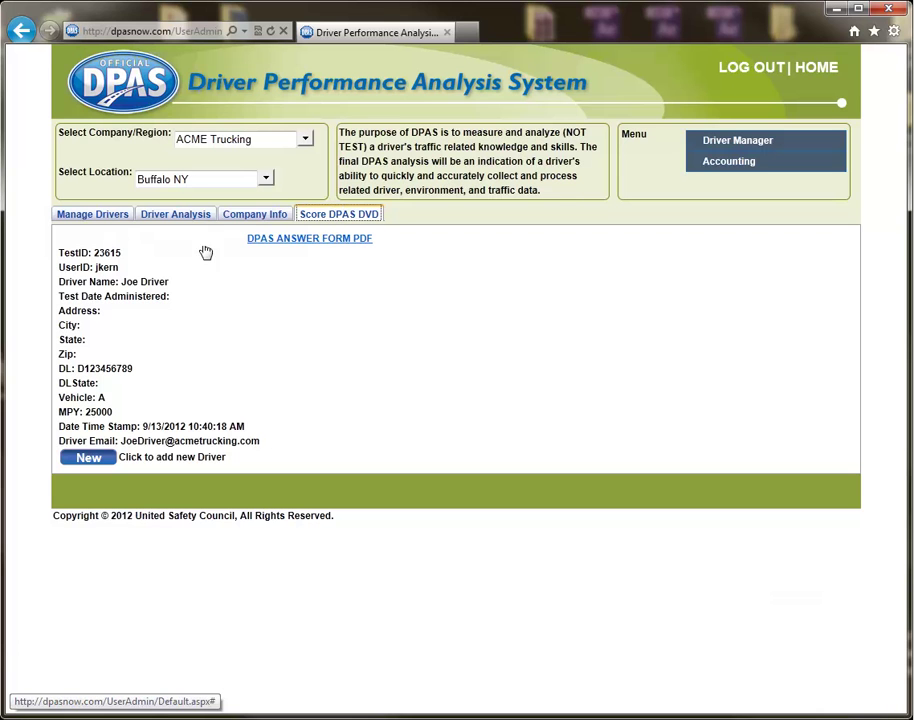
pyautogui.click(89, 458)
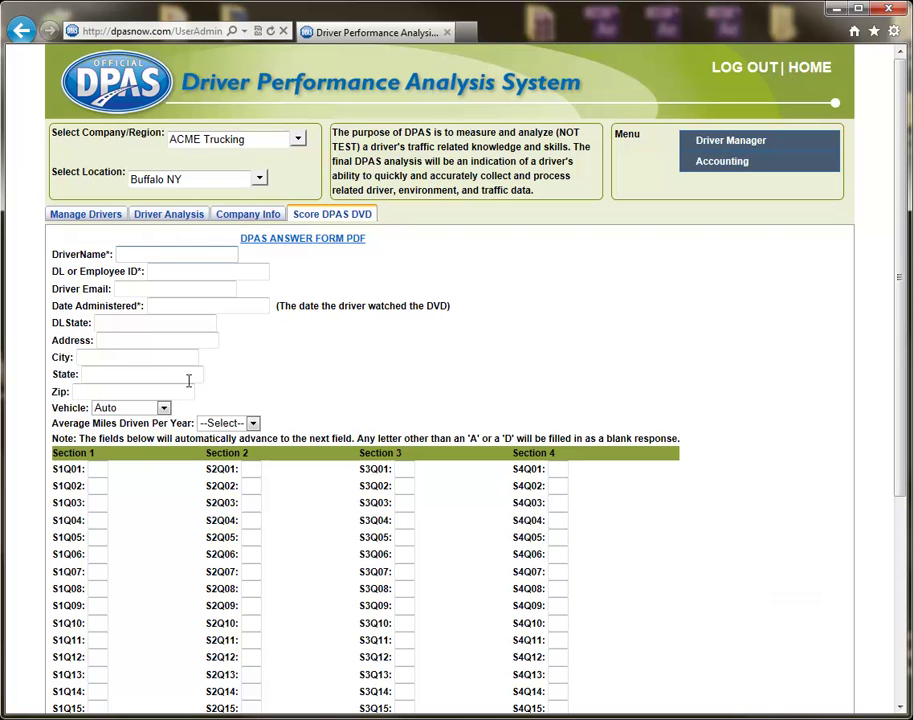
# Enter the driver's name and licence number, date administered 9/13/2012, and DL State FL
pyautogui.press('Tab')
pyautogui.write('T123456')
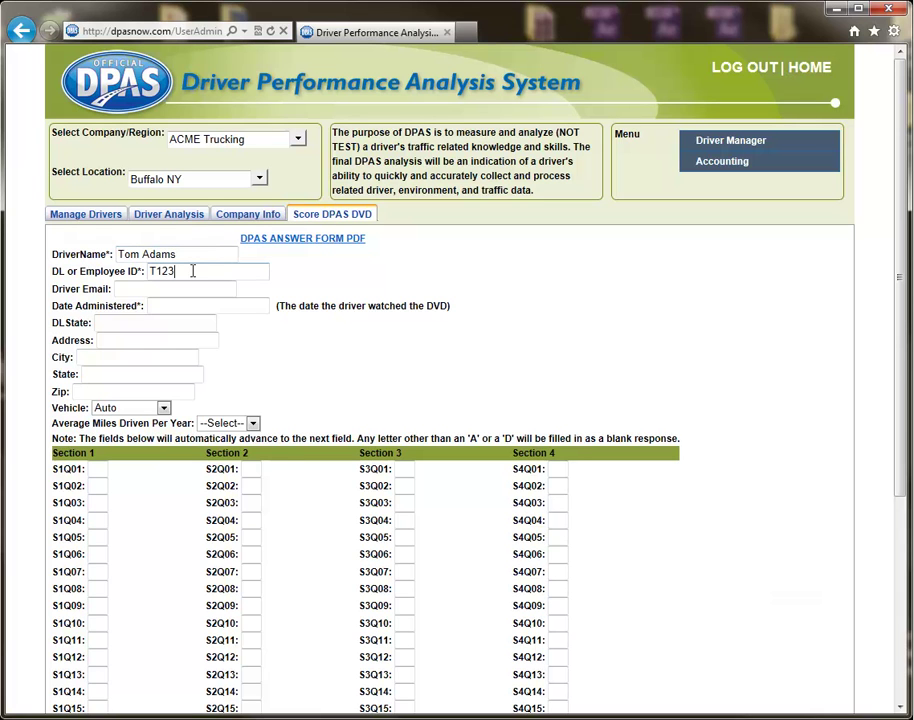
pyautogui.press('Tab')
pyautogui.press('Tab')
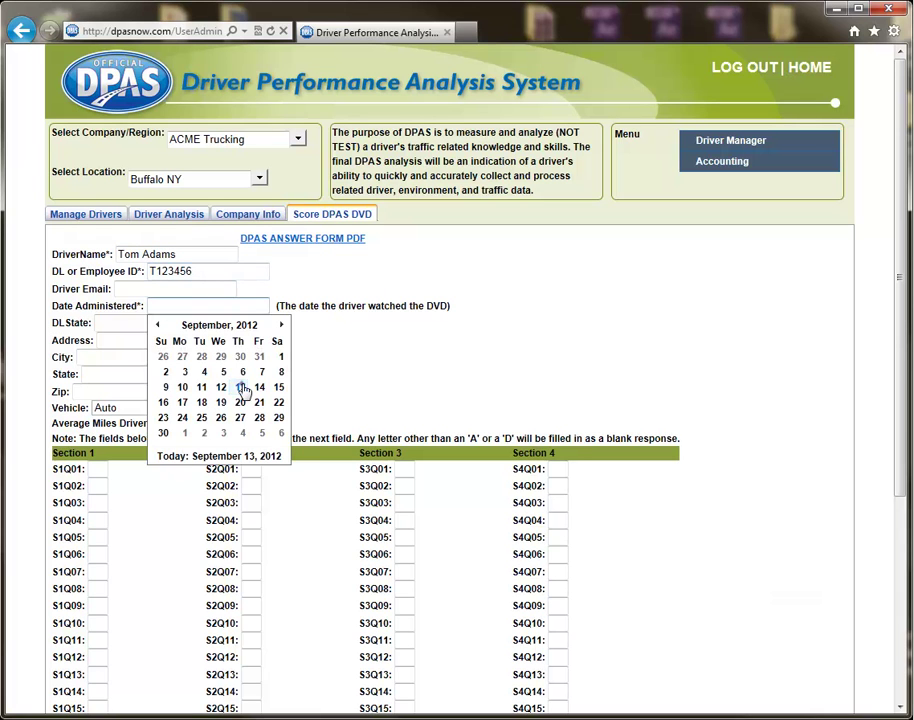
pyautogui.click(240, 387)
pyautogui.click(190, 327)
pyautogui.write('FL')
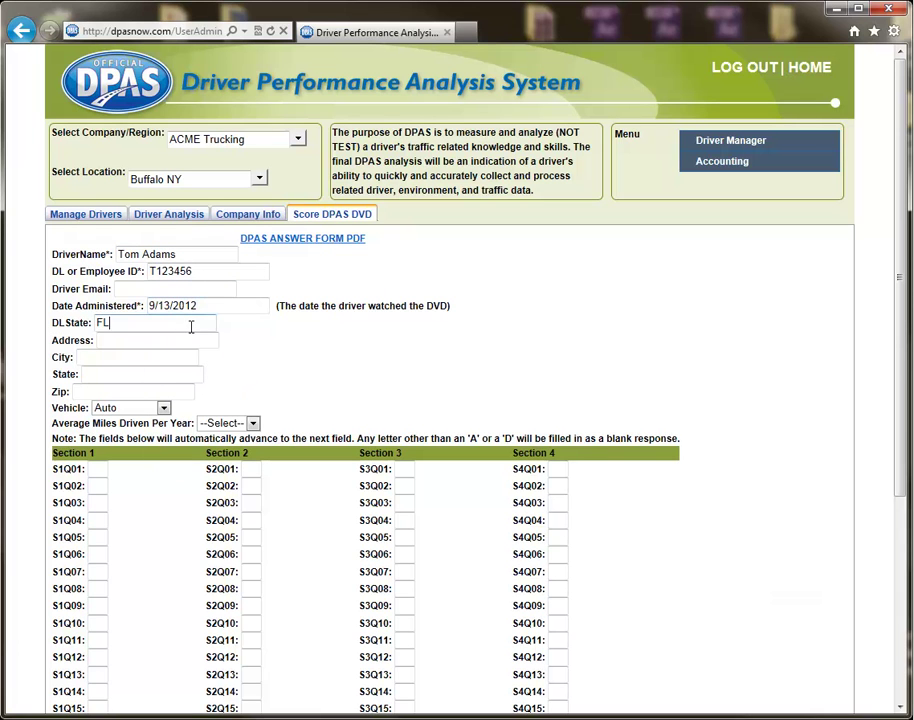
# Set the vehicle to Light Truck and average miles per year to 50,000
pyautogui.click(164, 408)
pyautogui.click(112, 433)
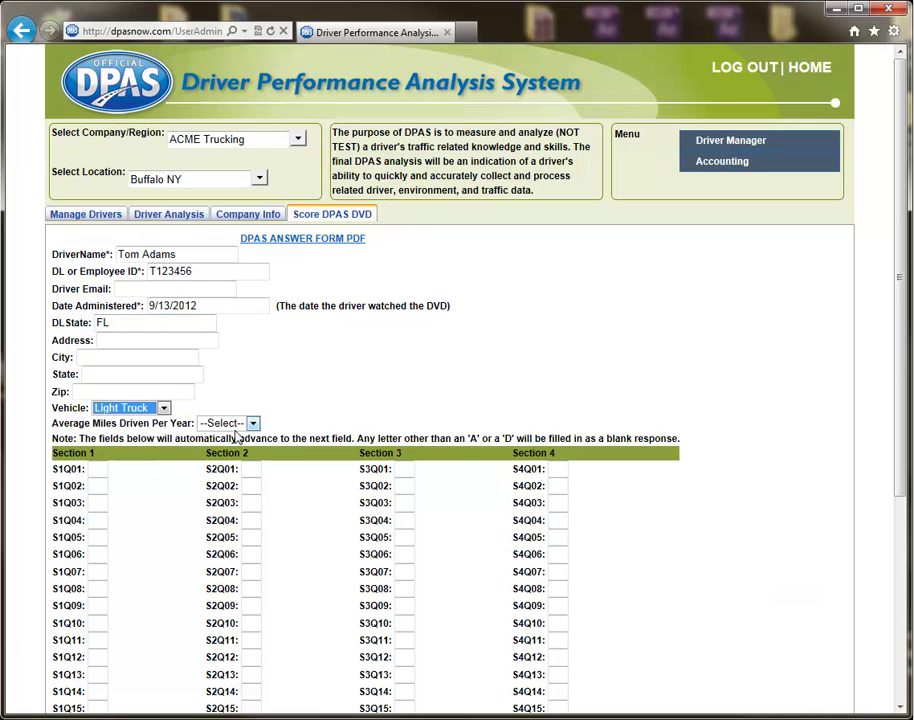
pyautogui.click(253, 423)
pyautogui.click(216, 474)
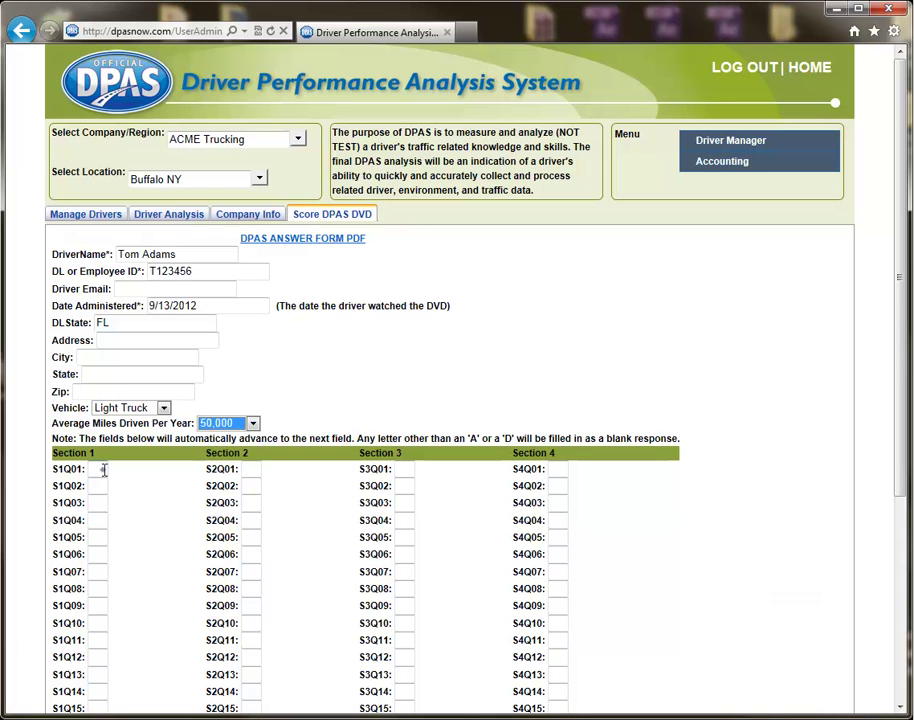
# Enter the eight Section 1 answers 'aadadaaa' and insert the new driver record
pyautogui.click(103, 470)
pyautogui.write('aadadaaa')
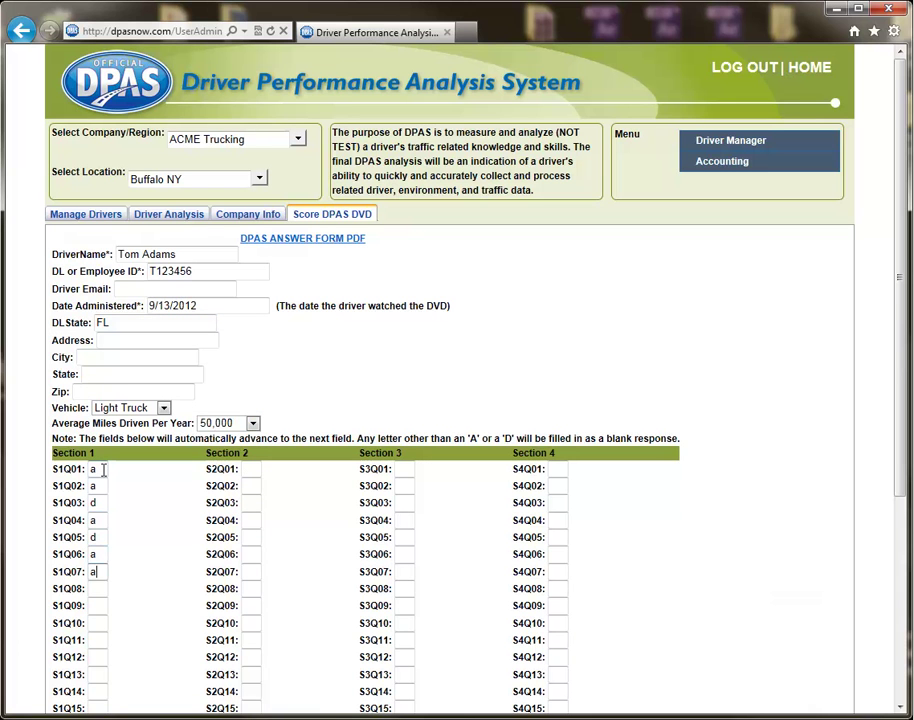
pyautogui.scroll(-3, 103, 470)
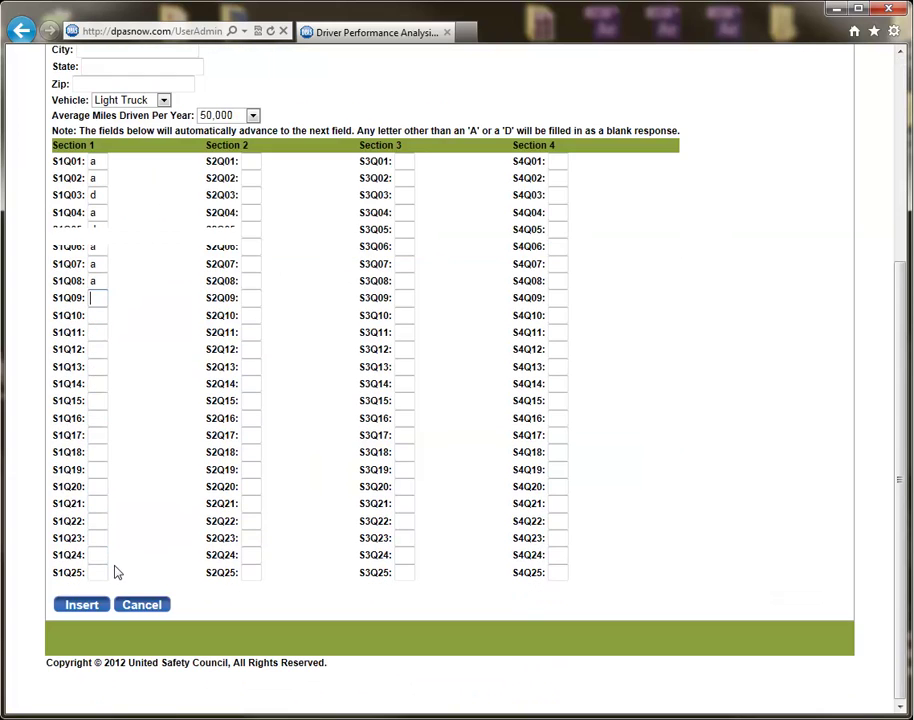
pyautogui.click(83, 605)
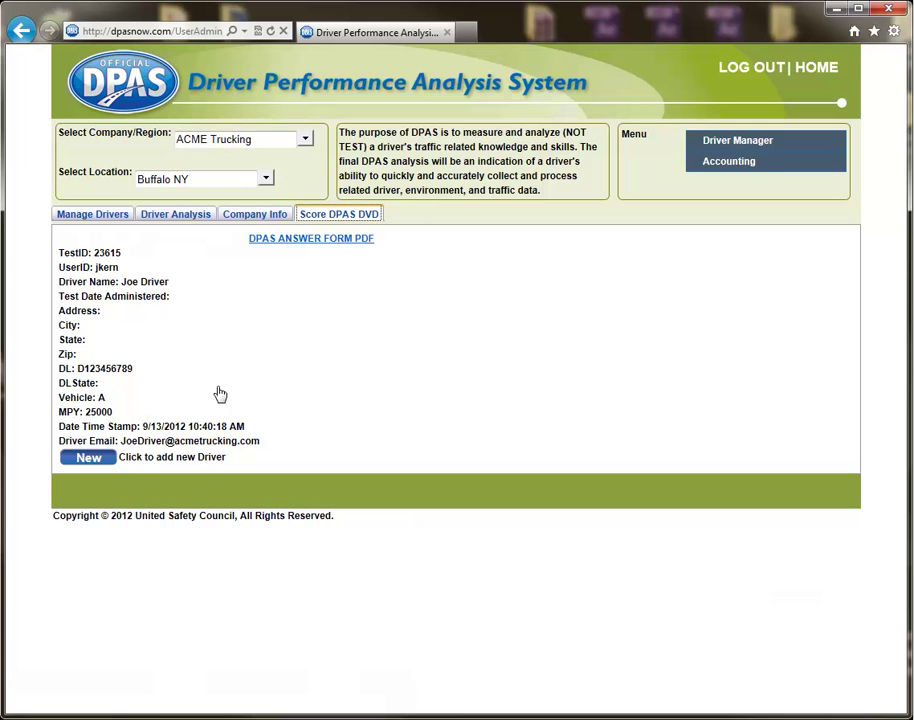
# From Manage Drivers, view the second driver's DPAS summary report, then close it
pyautogui.click(93, 215)
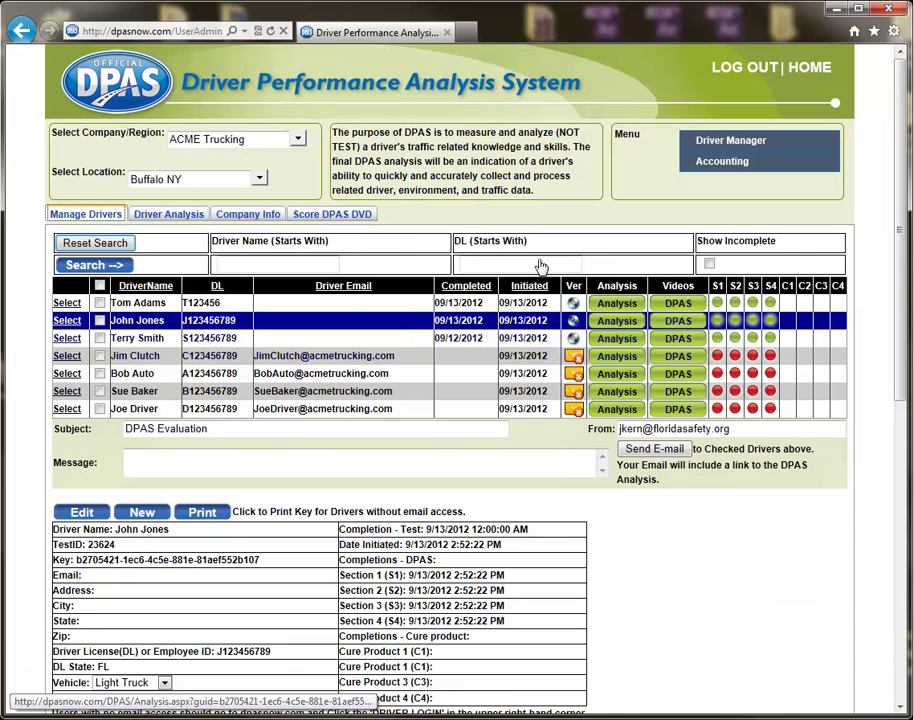
pyautogui.click(616, 321)
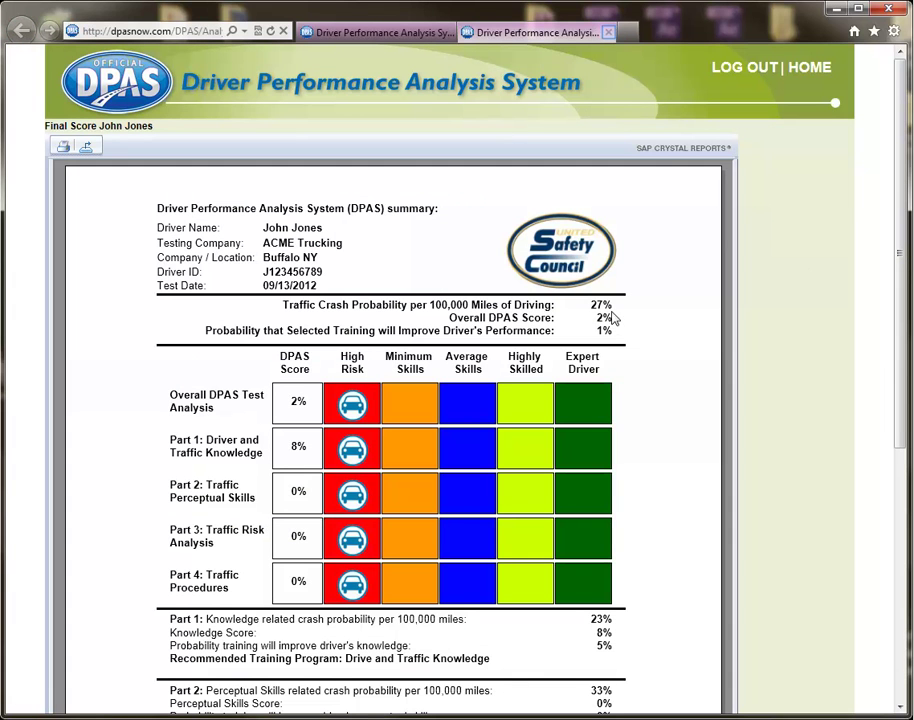
pyautogui.click(609, 33)
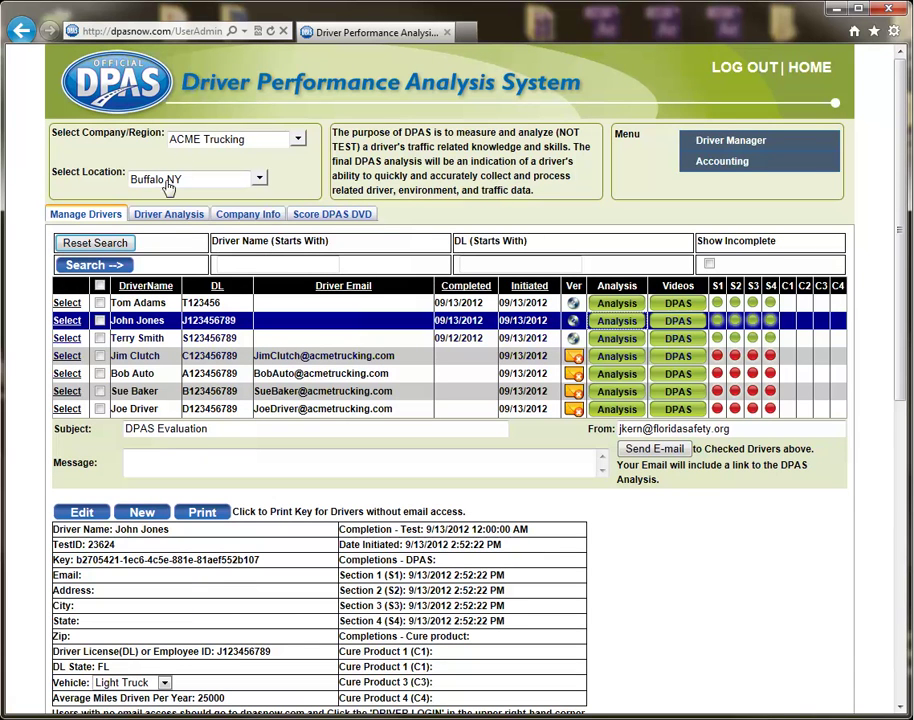
# Check the Driver Analysis completion dates and the DVD scoring page, ending on the driver list
pyautogui.click(164, 220)
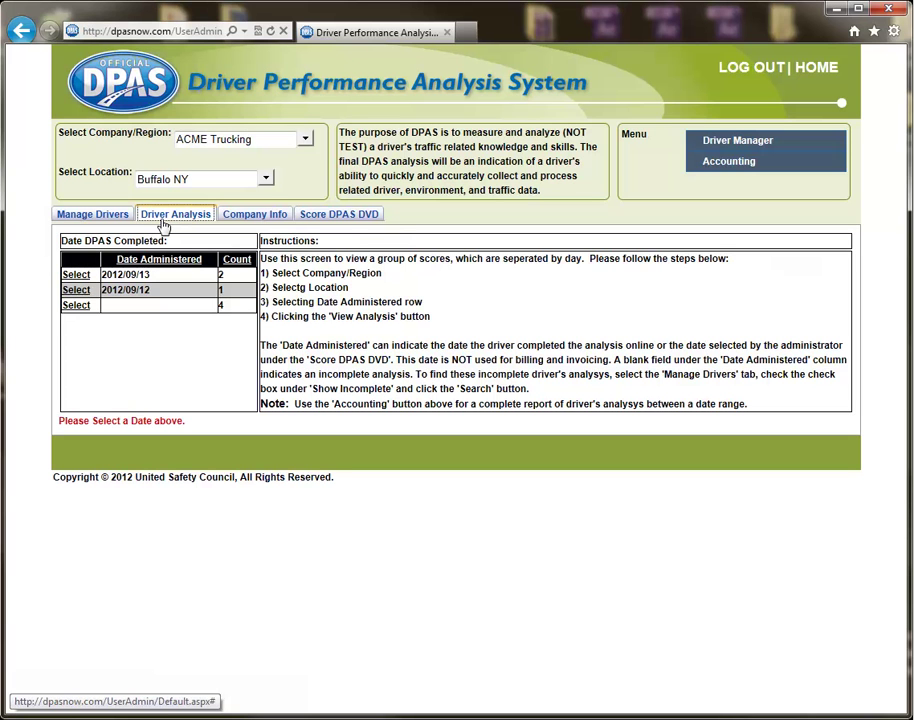
pyautogui.click(94, 215)
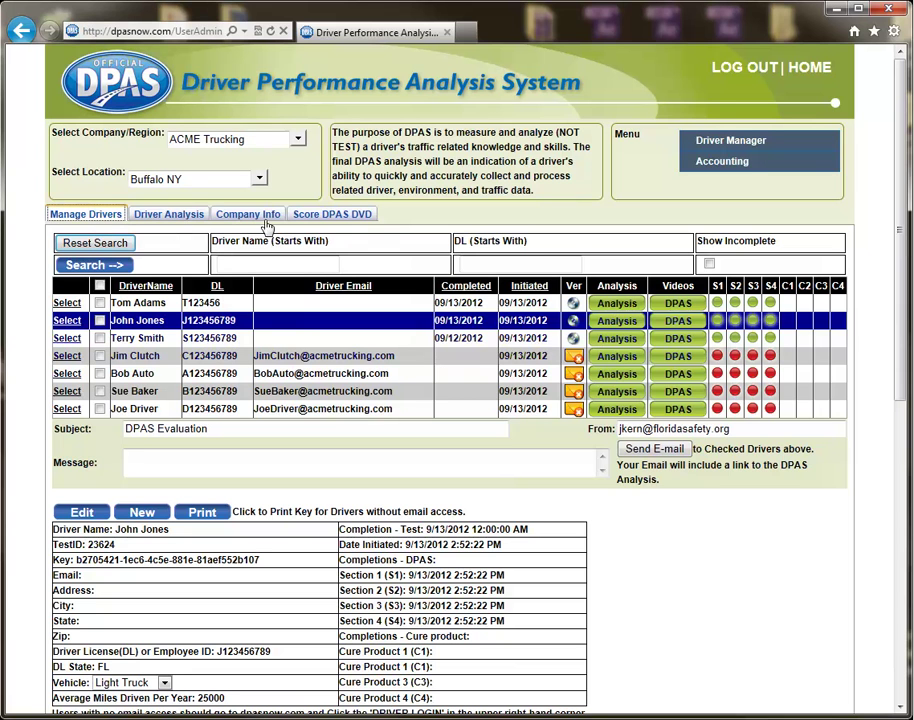
pyautogui.click(320, 227)
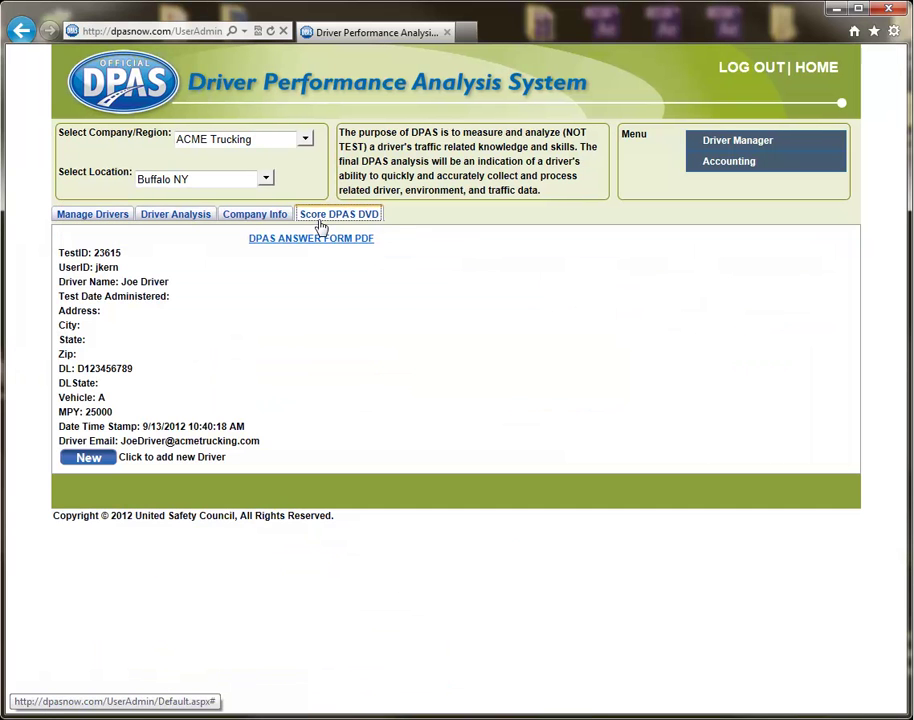
pyautogui.click(95, 223)
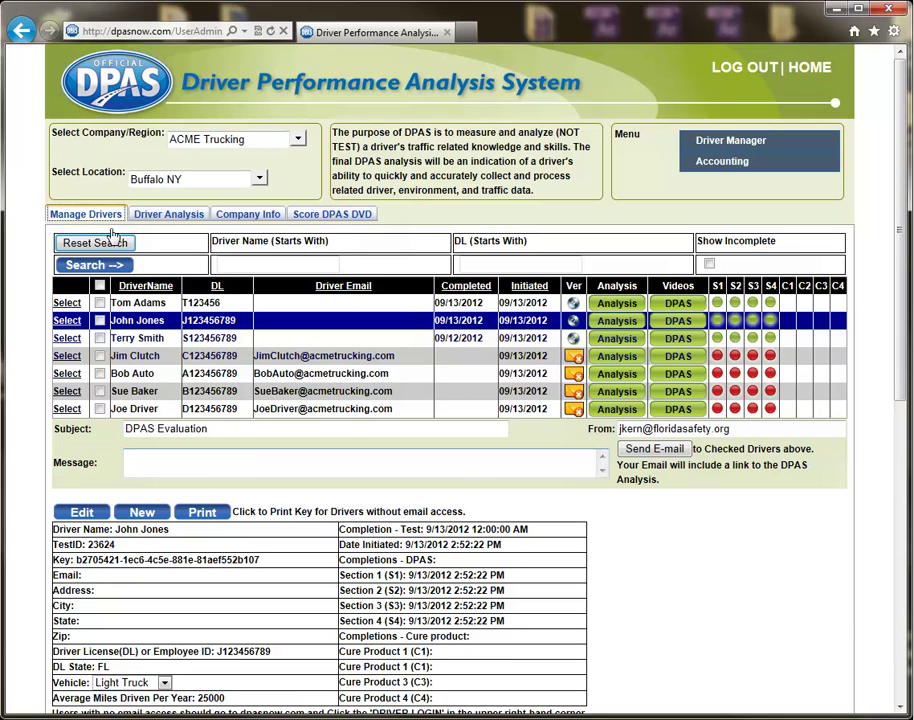
# Start a new online driver and enter the driver's name, licence number and e-mail address
pyautogui.click(144, 514)
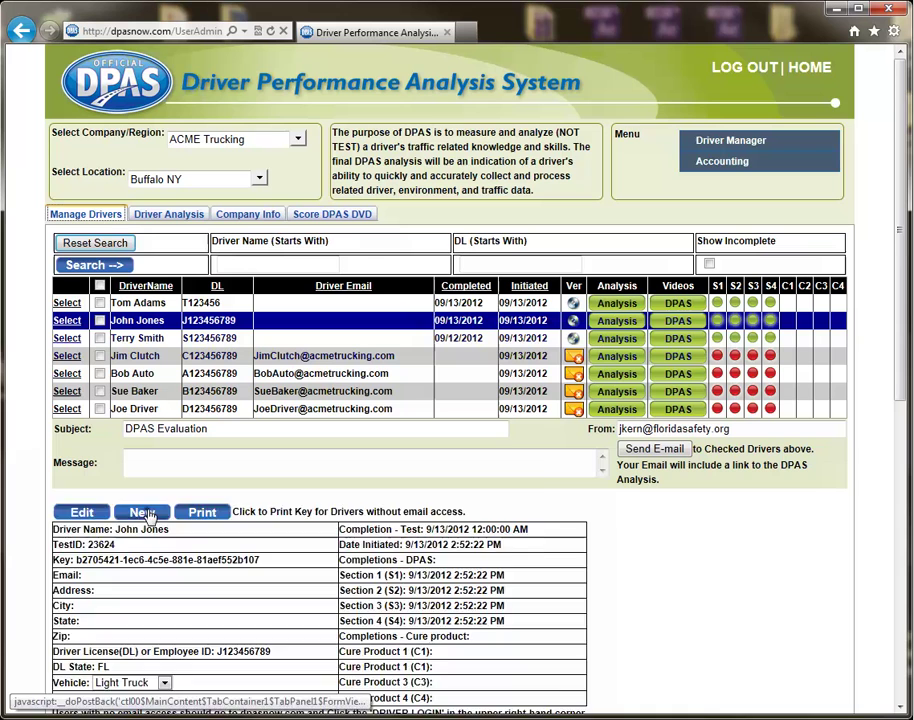
pyautogui.write('Steve Doe')
pyautogui.press('Tab')
pyautogui.write('D123456789')
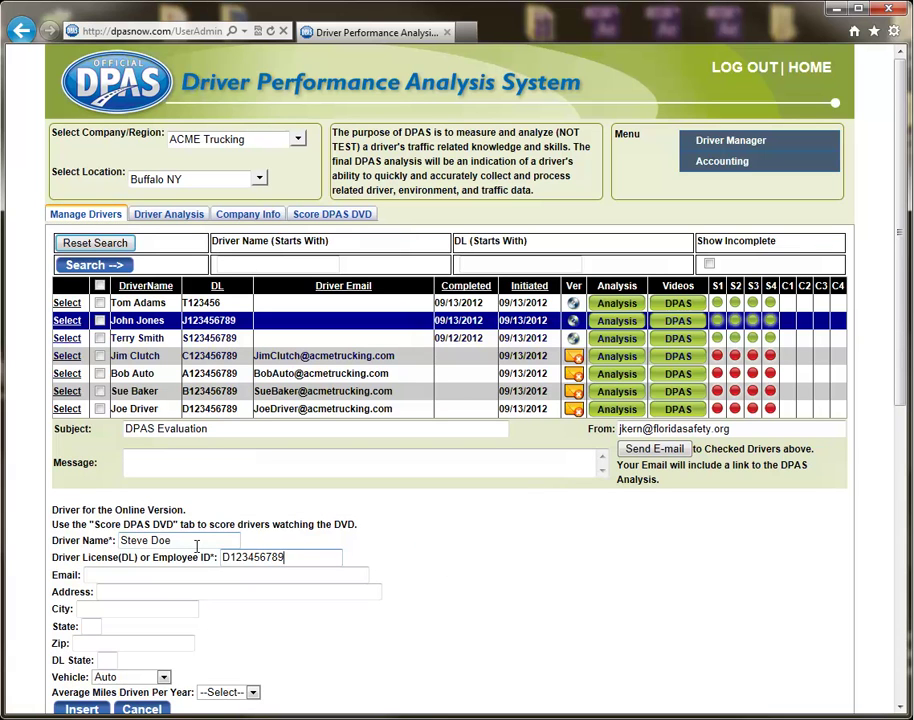
pyautogui.press('Tab')
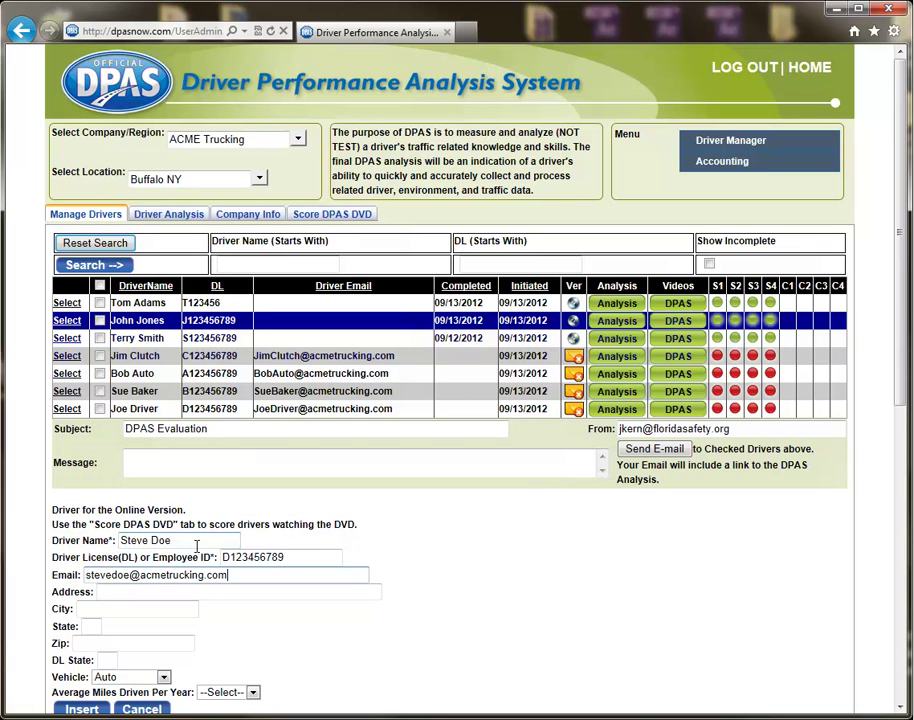
# Set vehicle to Light Truck and average miles to 25,000, then insert the driver
pyautogui.scroll(-2, 177, 597)
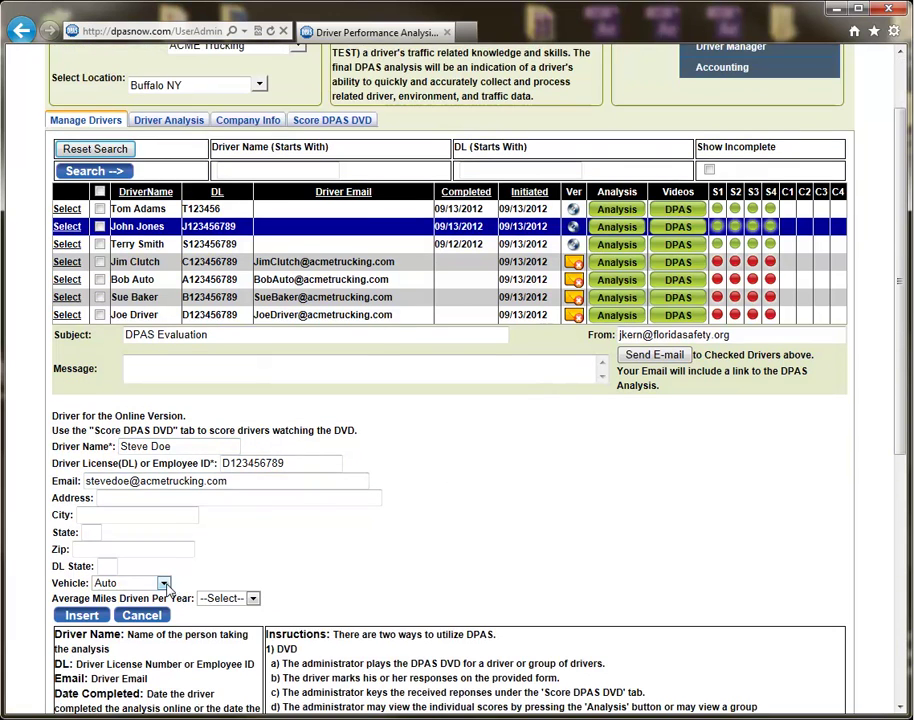
pyautogui.click(158, 583)
pyautogui.click(145, 610)
pyautogui.click(240, 598)
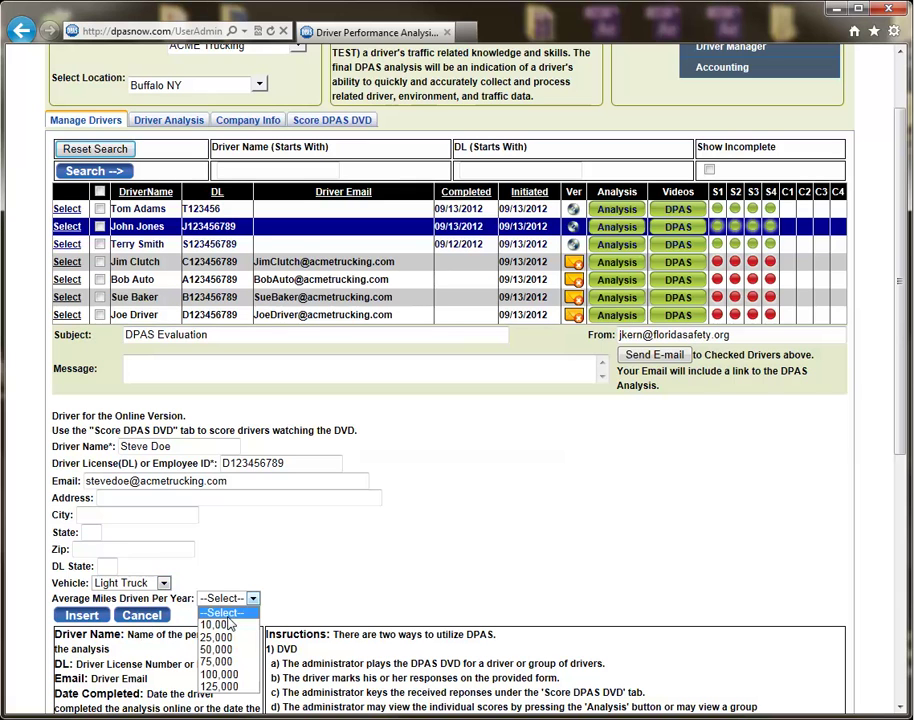
pyautogui.click(232, 692)
pyautogui.click(79, 615)
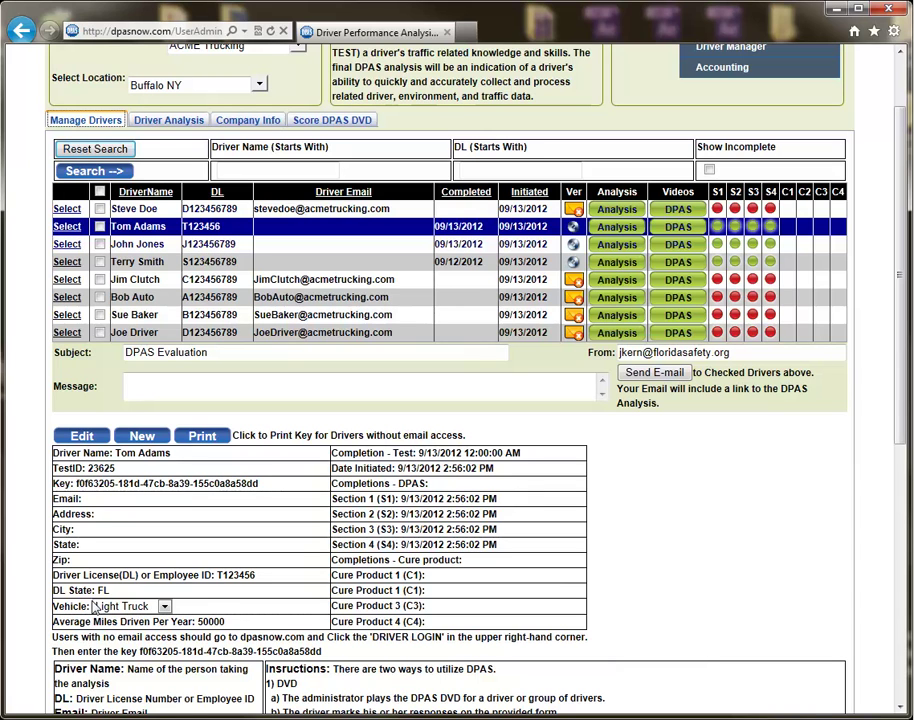
# Select the new driver as e-mail recipient with the message 'Please complete in 3 days'
pyautogui.click(100, 209)
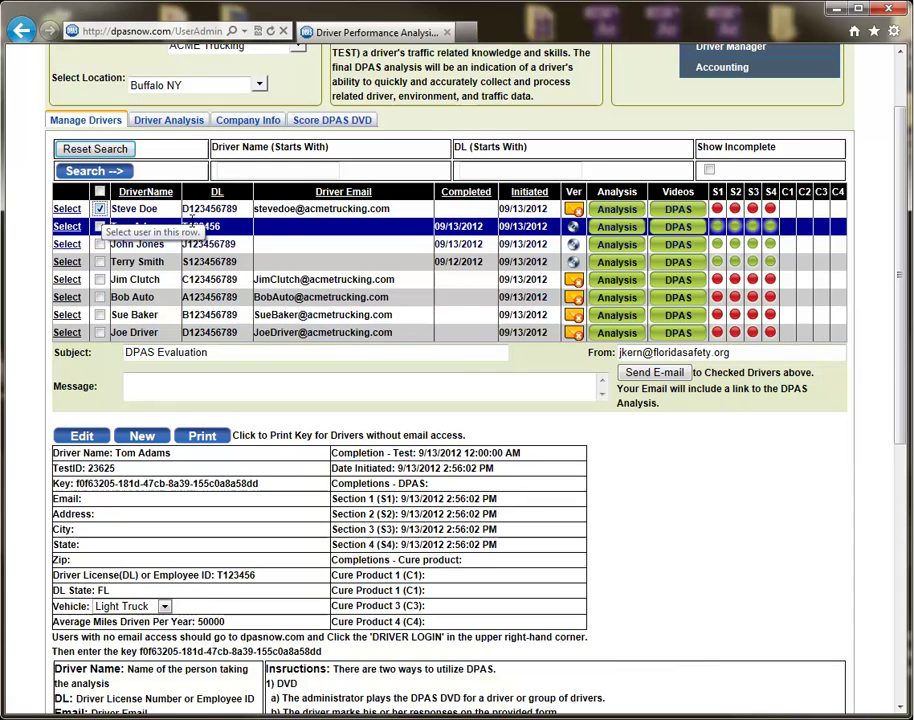
pyautogui.click(310, 391)
pyautogui.write('Pl')
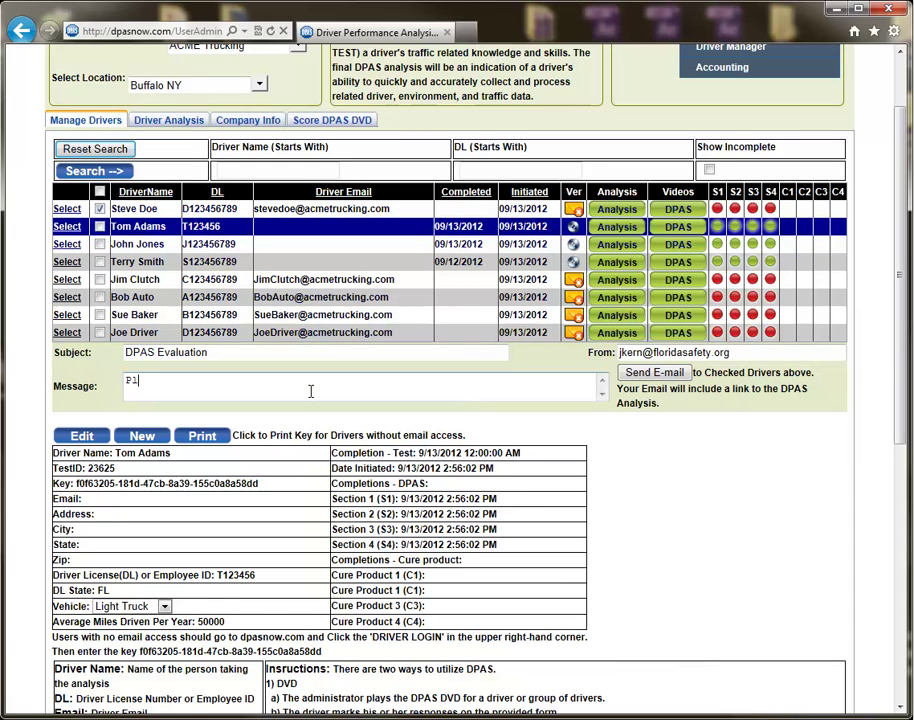
pyautogui.write('ease complete in 3 days')
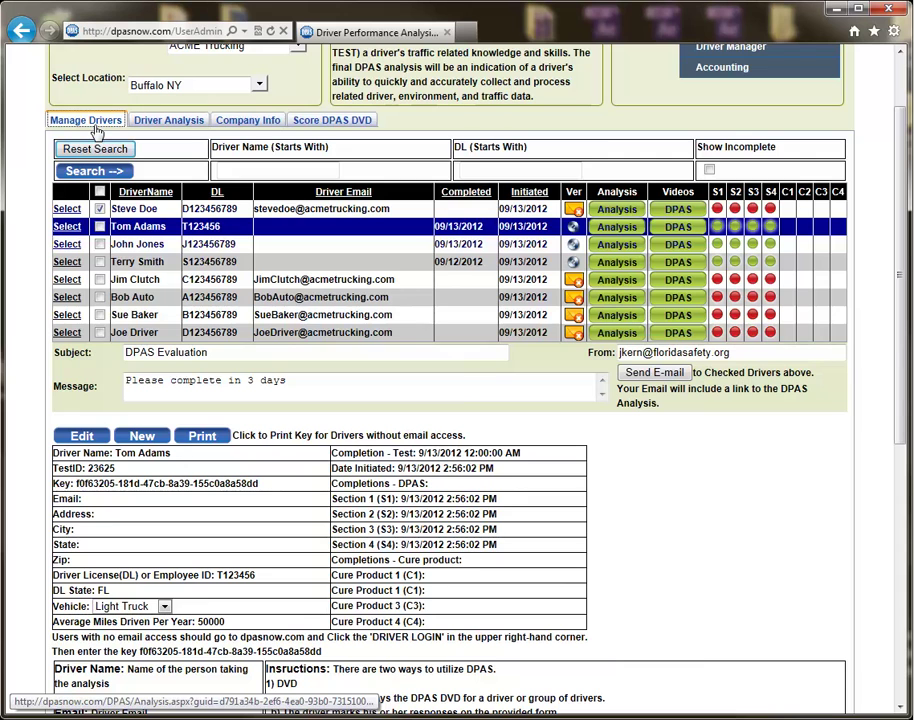
pyautogui.click(624, 215)
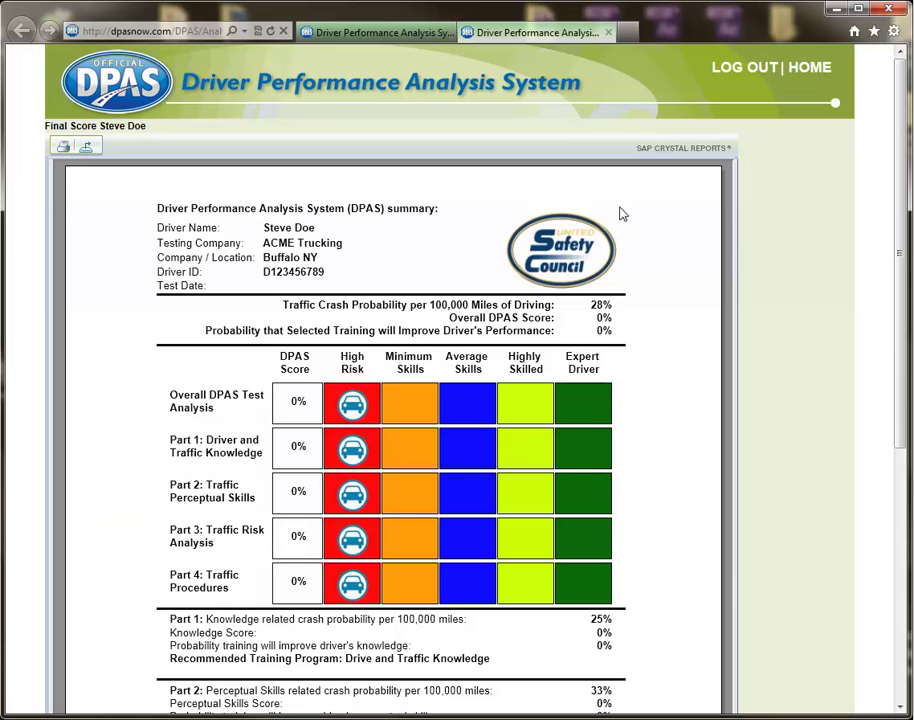
pyautogui.click(609, 33)
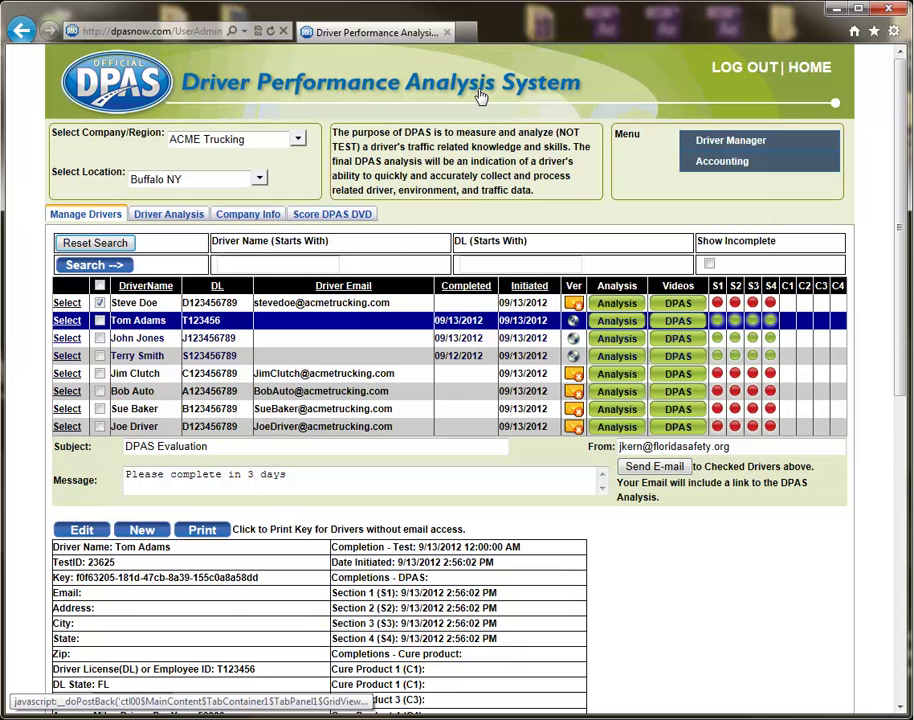
pyautogui.click(218, 540)
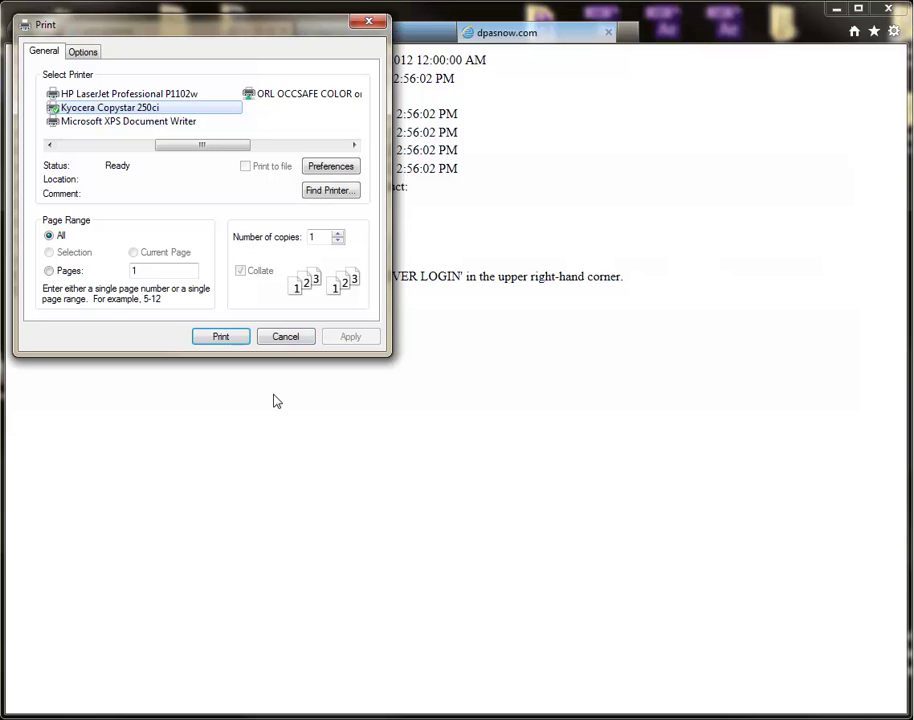
pyautogui.click(283, 337)
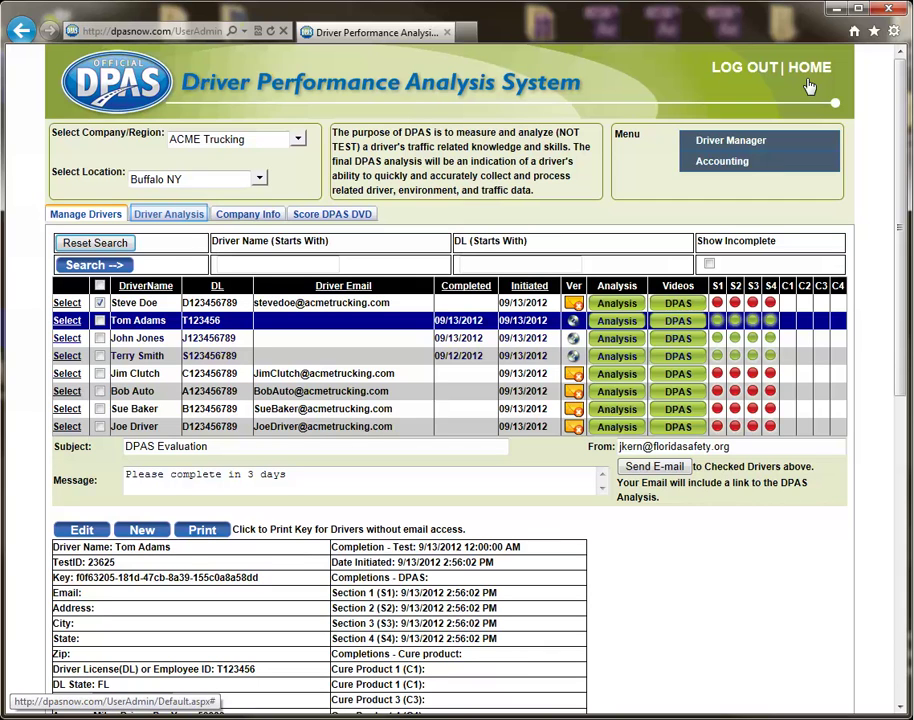
# Open Accounting and scroll through the ACME Trucking Company Driver Analysis Summary report
pyautogui.click(766, 170)
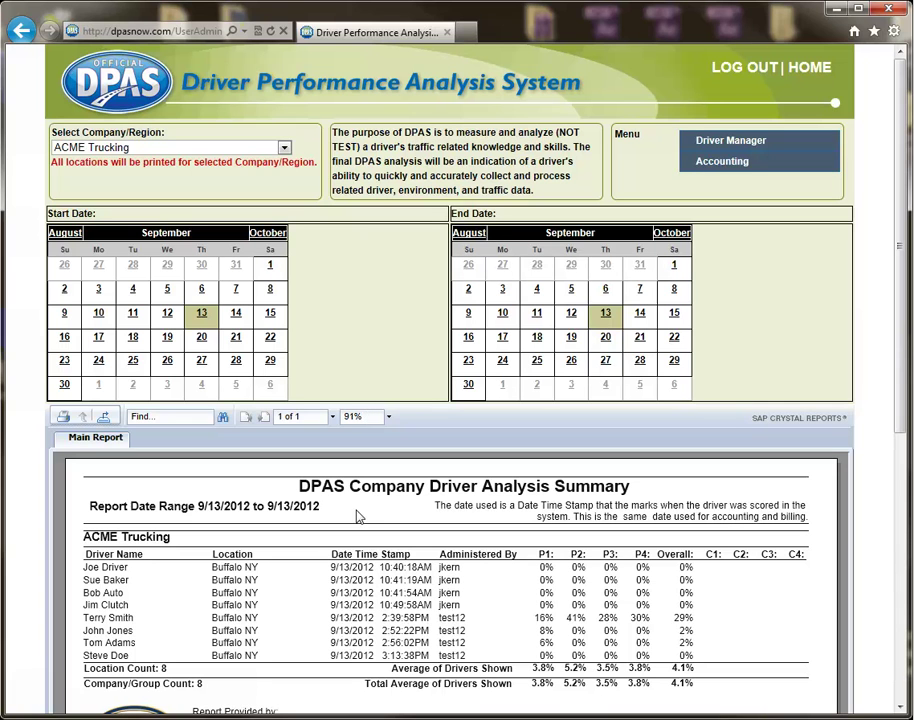
pyautogui.scroll(-4, 358, 516)
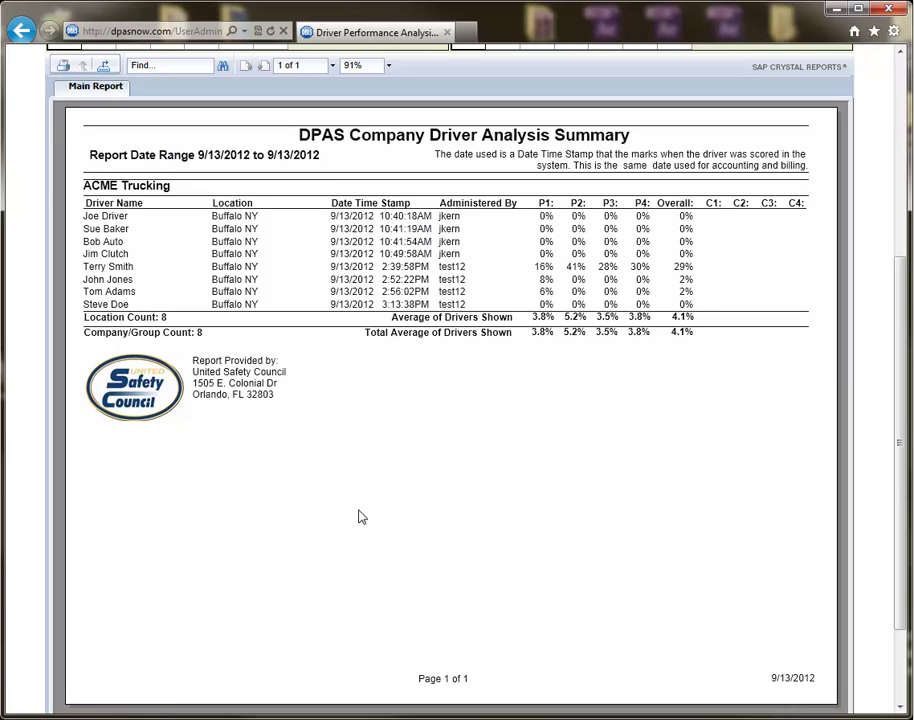
pyautogui.scroll(4, 361, 516)
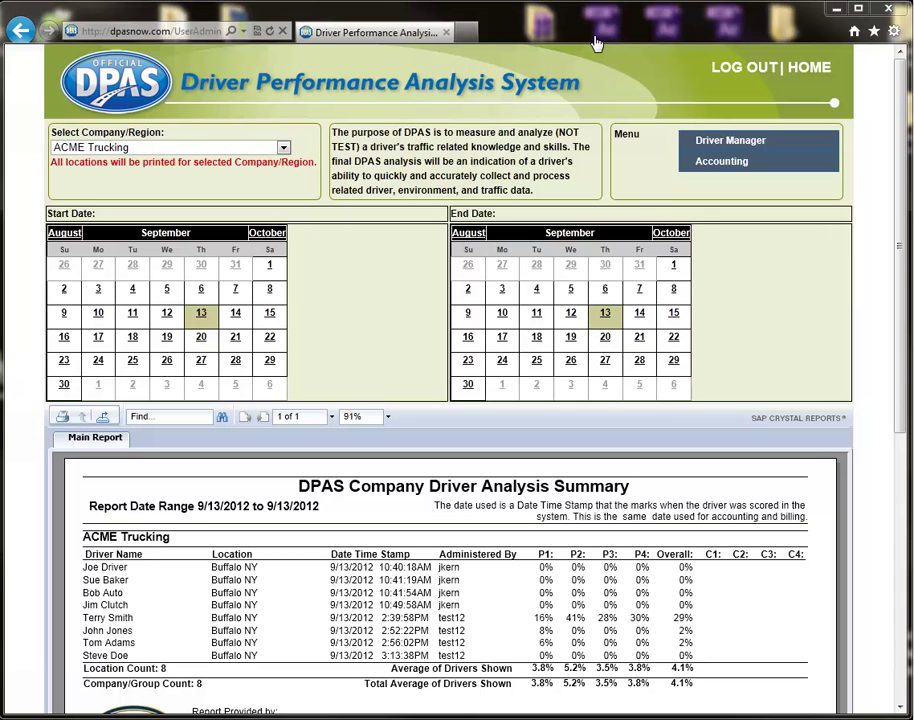
# Return to Driver Manager, search for incomplete drivers only, then reset the search to show all
pyautogui.click(784, 147)
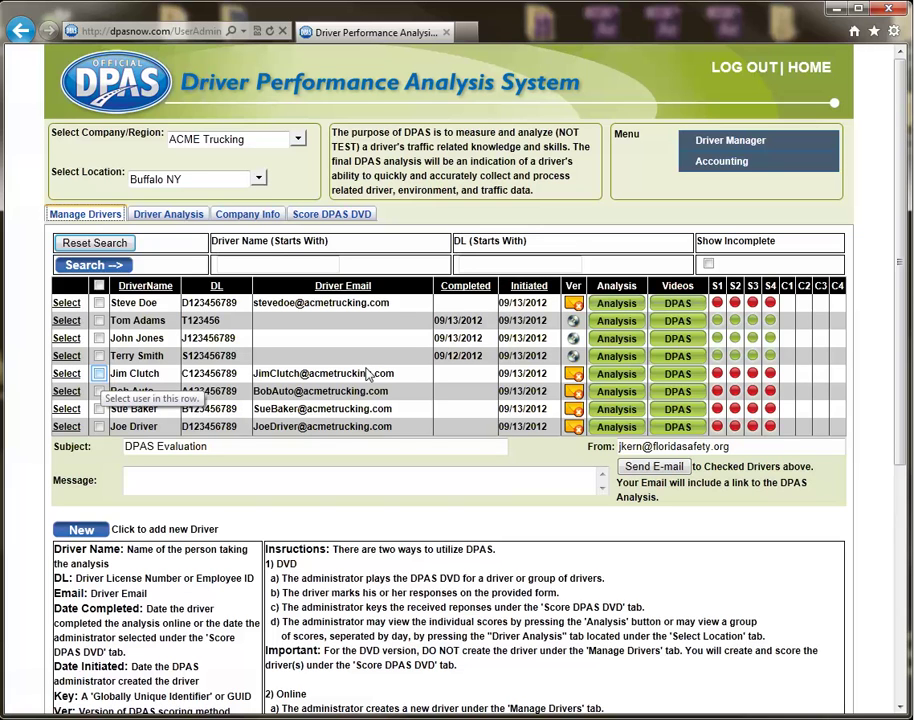
pyautogui.click(708, 264)
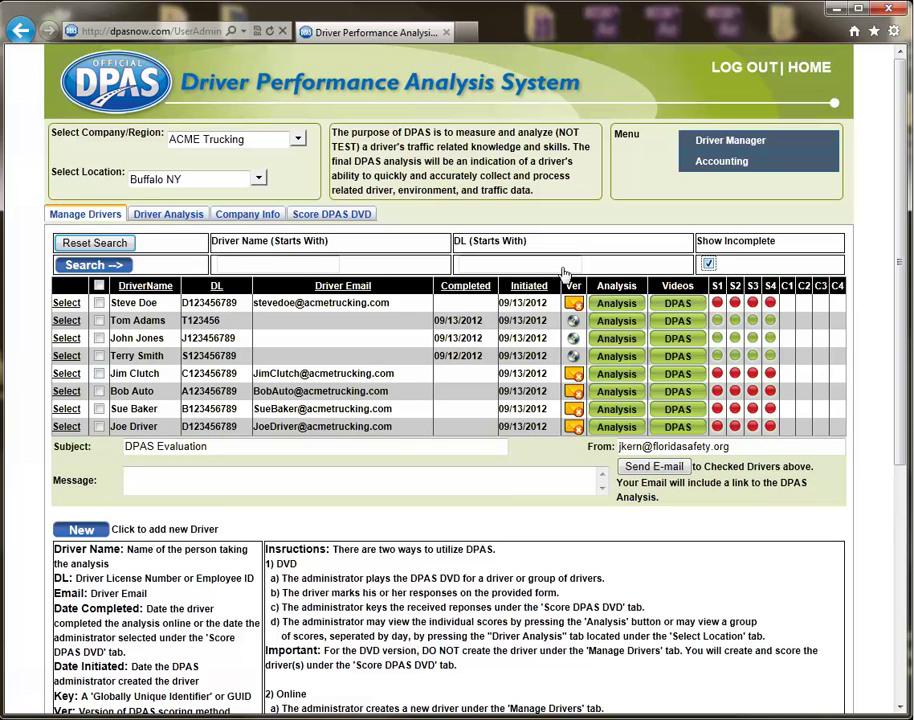
pyautogui.click(112, 266)
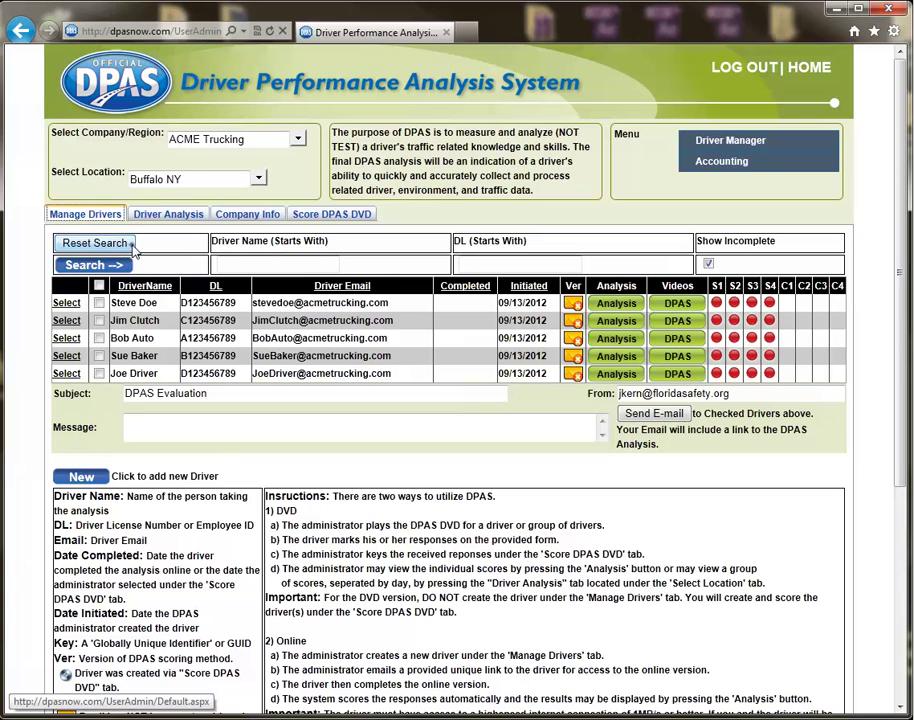
pyautogui.click(133, 247)
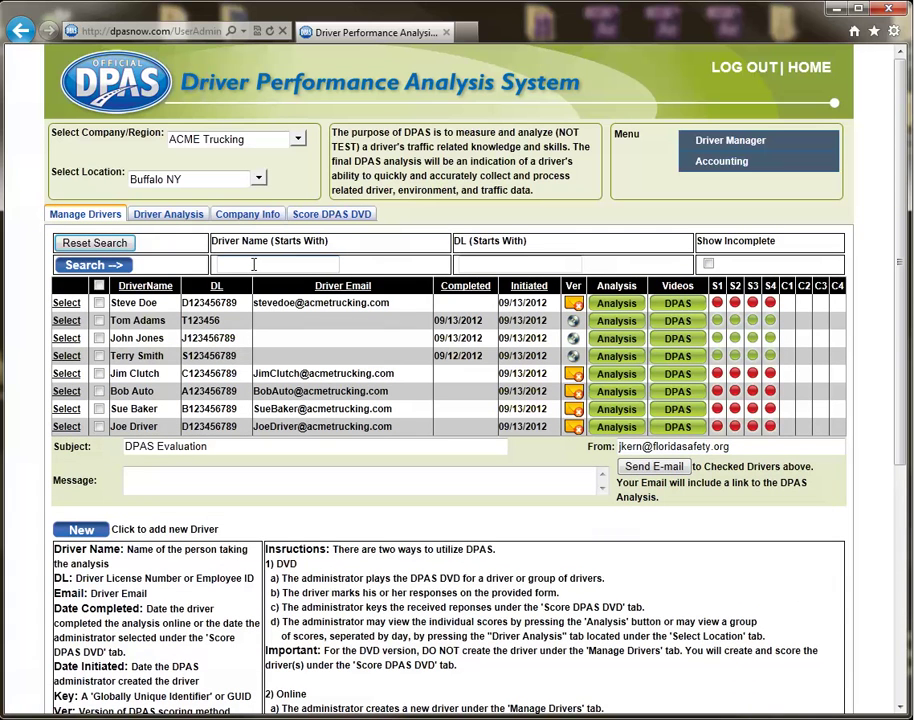
# Enter 'S' as the Driver Name (Starts With) search term
pyautogui.write('Steve')
pyautogui.moveTo(255, 263); pyautogui.dragTo(226, 262)
pyautogui.press('BackSpace')
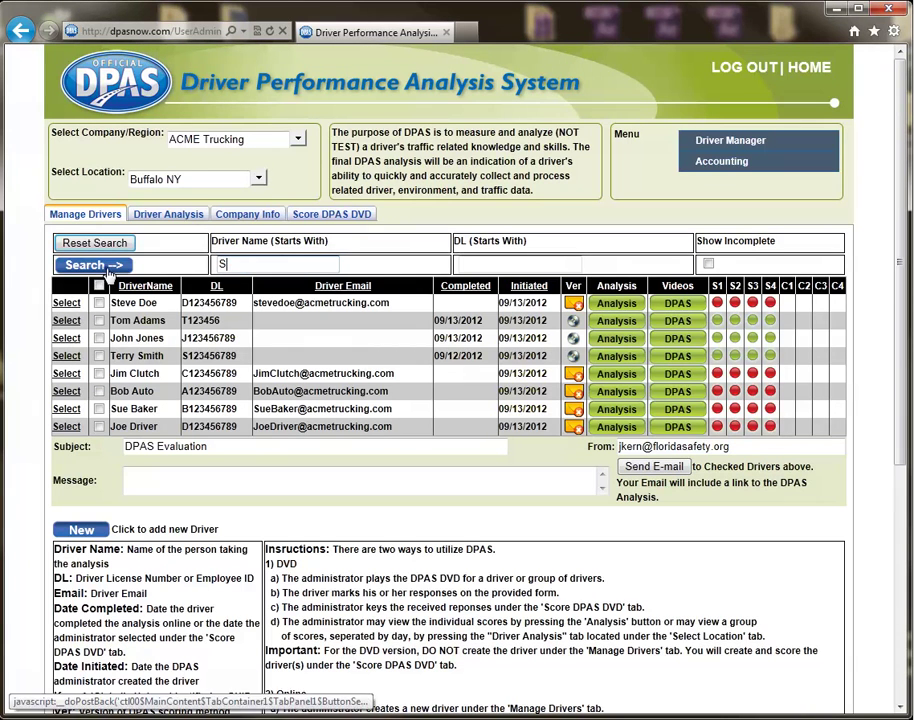